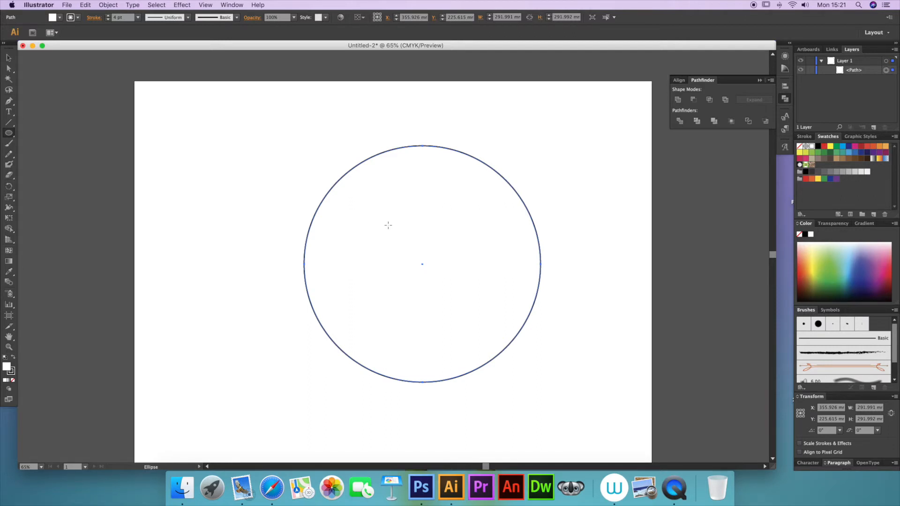
- Draw a circle about 106 mm in diameter and place it inside the large circle, near its centre
{"action": "left_click", "coordinate": [8, 57]}
{"action": "left_click_drag", "start_coordinate": [420, 229], "coordinate": [410, 226]}
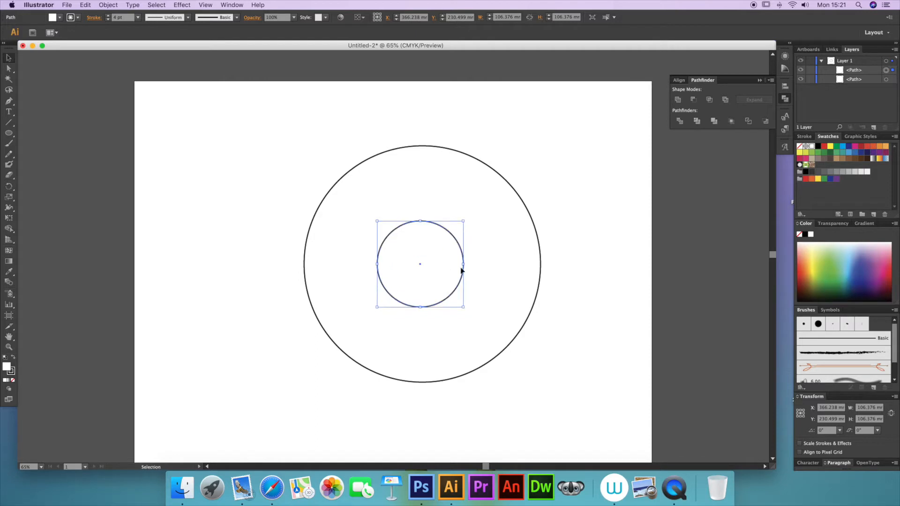
{"action": "left_click", "coordinate": [486, 327]}
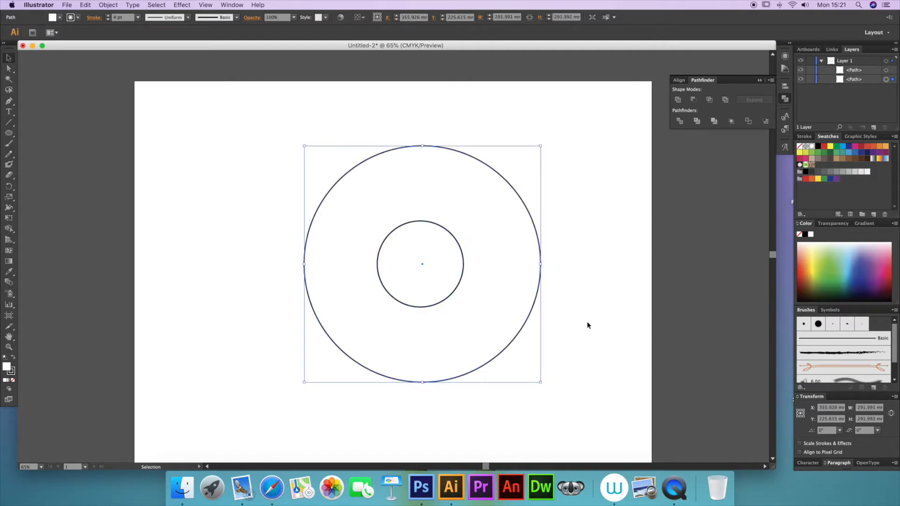
{"action": "left_click", "coordinate": [462, 272]}
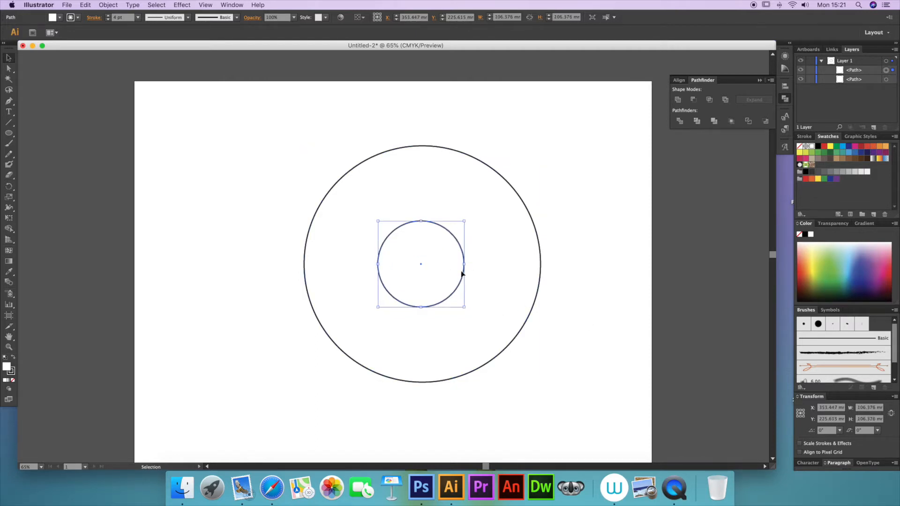
- Nudge the small circle to just below the large circle's centre and deselect it
{"action": "key", "text": "Right"}
{"action": "key", "text": "Right"}
{"action": "key", "text": "Right"}
{"action": "key", "text": "Right"}
{"action": "key", "text": "Right"}
{"action": "key", "text": "Right"}
{"action": "key", "text": "Down"}
{"action": "key", "text": "Down"}
{"action": "key", "text": "Down"}
{"action": "key", "text": "Down"}
{"action": "key", "text": "Down"}
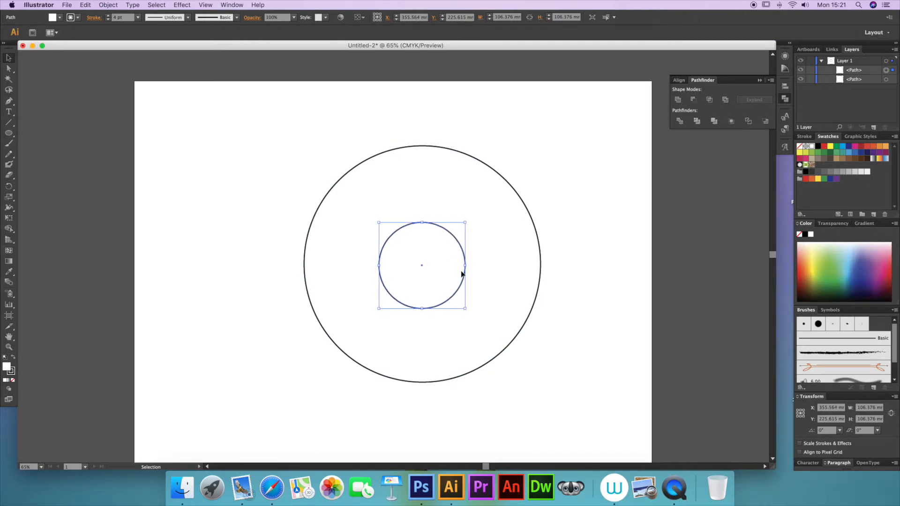
{"action": "key", "text": "Down"}
{"action": "key", "text": "Down"}
{"action": "key", "text": "Down"}
{"action": "key", "text": "Down"}
{"action": "key", "text": "Down"}
{"action": "key", "text": "Left"}
{"action": "key", "text": "Left"}
{"action": "left_click", "coordinate": [580, 274]}
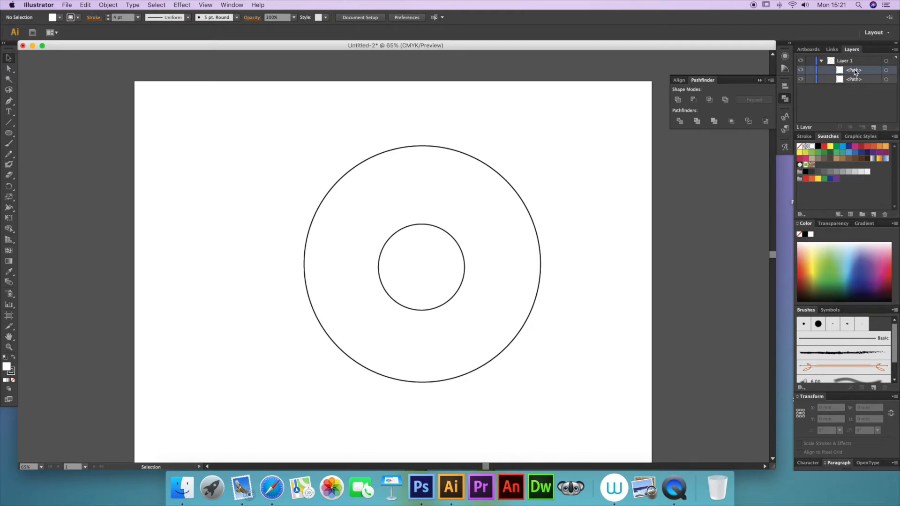
- Duplicate both the small and the large circle paths within Layer 1
{"action": "left_click", "coordinate": [893, 50]}
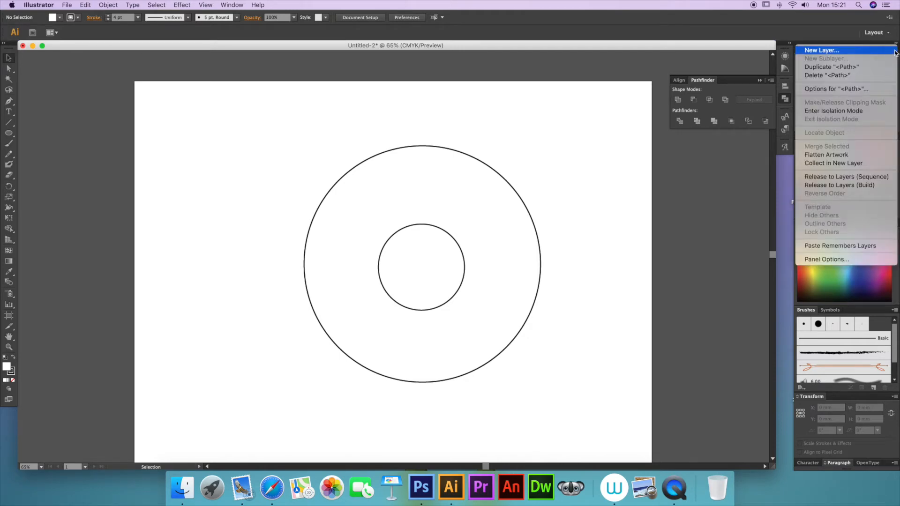
{"action": "left_click", "coordinate": [868, 67]}
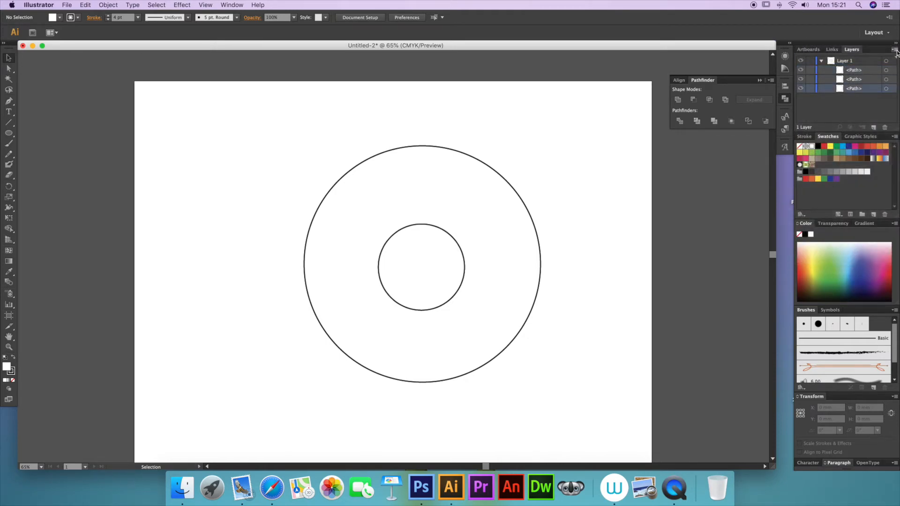
{"action": "left_click", "coordinate": [894, 50]}
{"action": "left_click", "coordinate": [846, 69]}
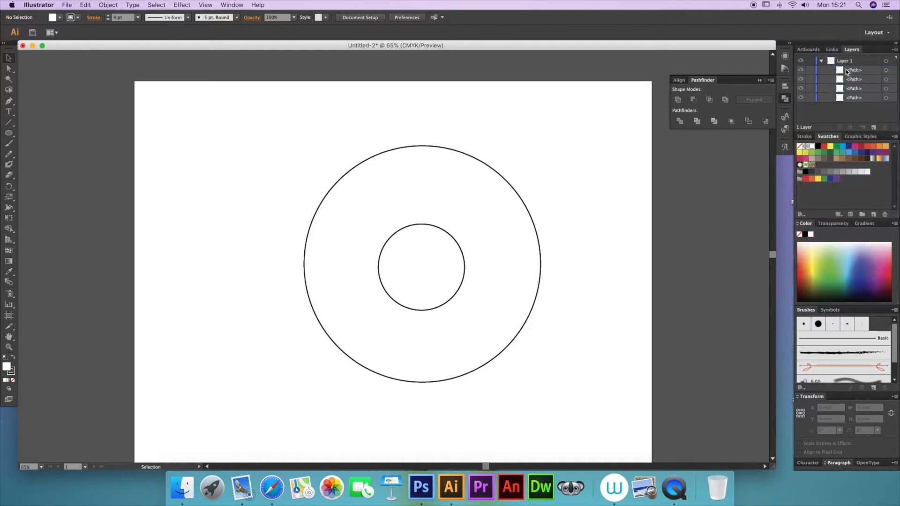
- Fill the front large circle with light brown and the large circle behind it with a darker brown
{"action": "left_click", "coordinate": [407, 170]}
{"action": "left_click", "coordinate": [835, 159]}
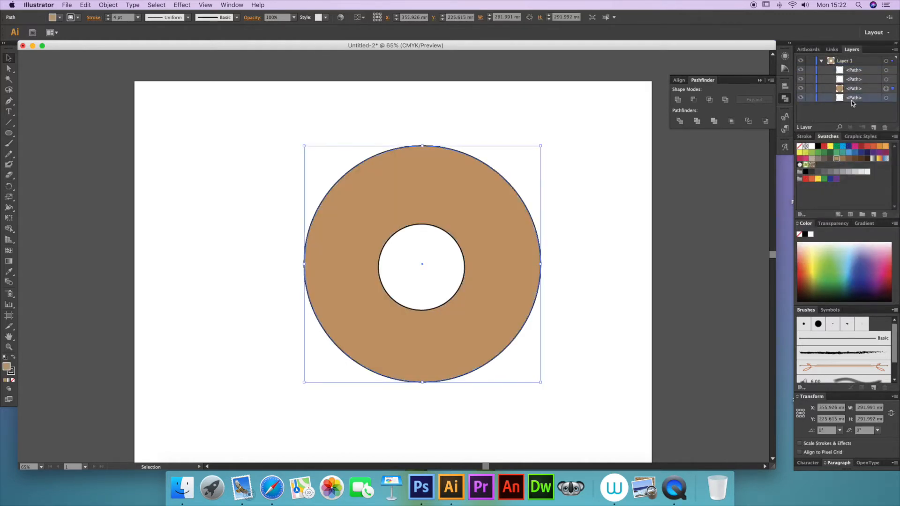
{"action": "left_click", "coordinate": [886, 98]}
{"action": "left_click", "coordinate": [842, 160]}
- Shrink the rear brown circle to about 283 mm and the front one to about 275 mm, keeping their upper-left edges together
{"action": "left_click_drag", "start_coordinate": [540, 382], "coordinate": [527, 373]}
{"action": "left_click", "coordinate": [571, 379]}
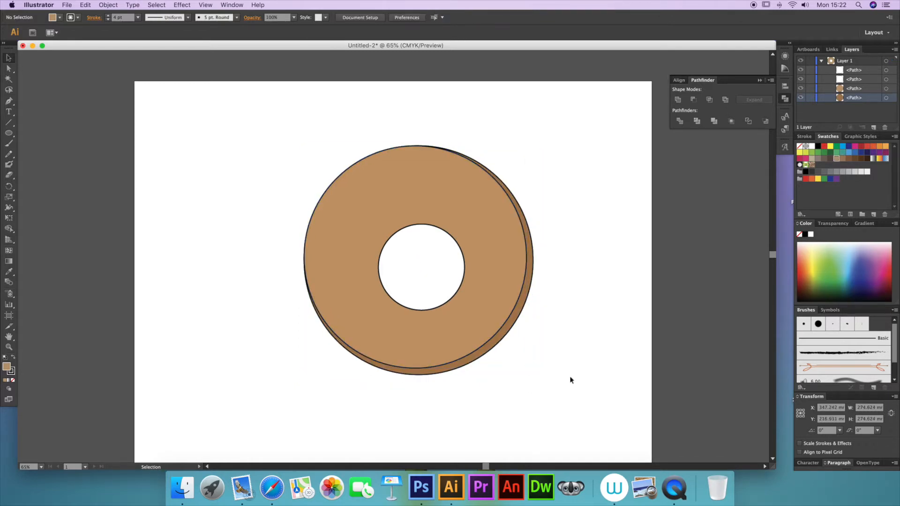
- Remove the stroke from both large brown circles by setting it to None
{"action": "left_click", "coordinate": [462, 326]}
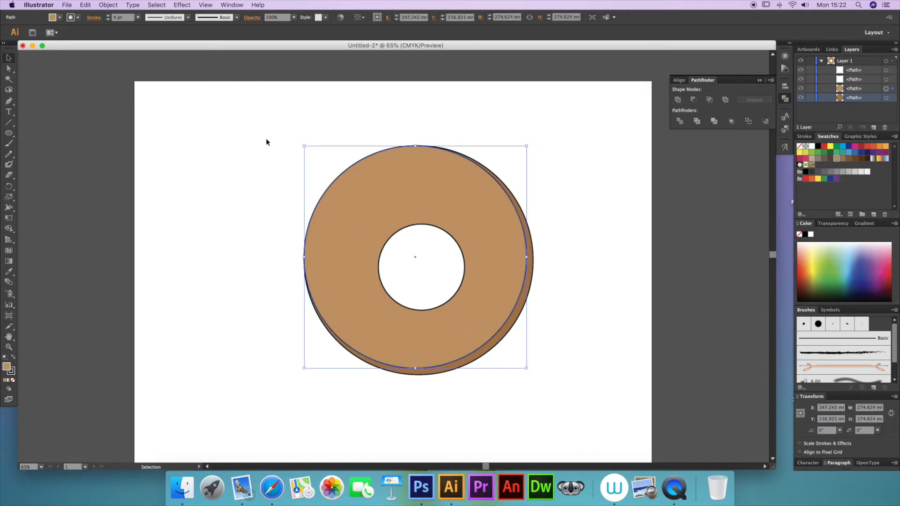
{"action": "left_click", "coordinate": [59, 17]}
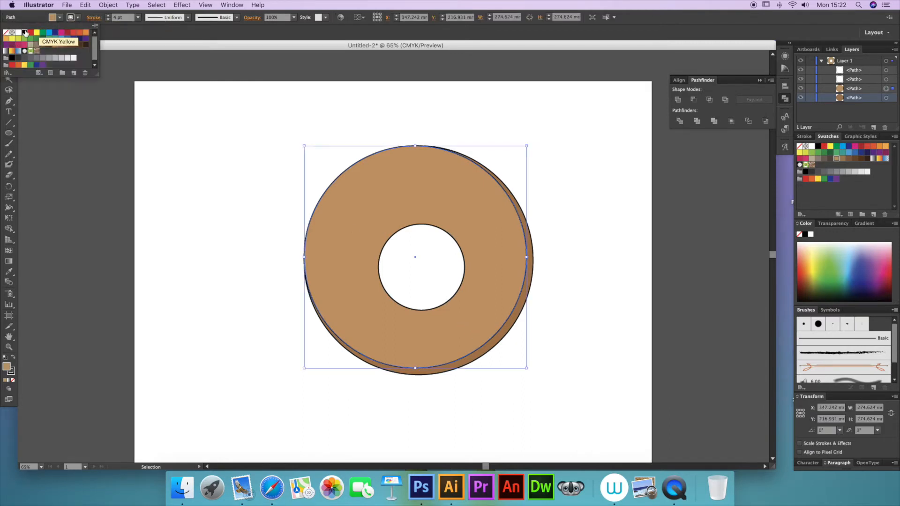
{"action": "left_click", "coordinate": [7, 32]}
{"action": "left_click", "coordinate": [530, 270]}
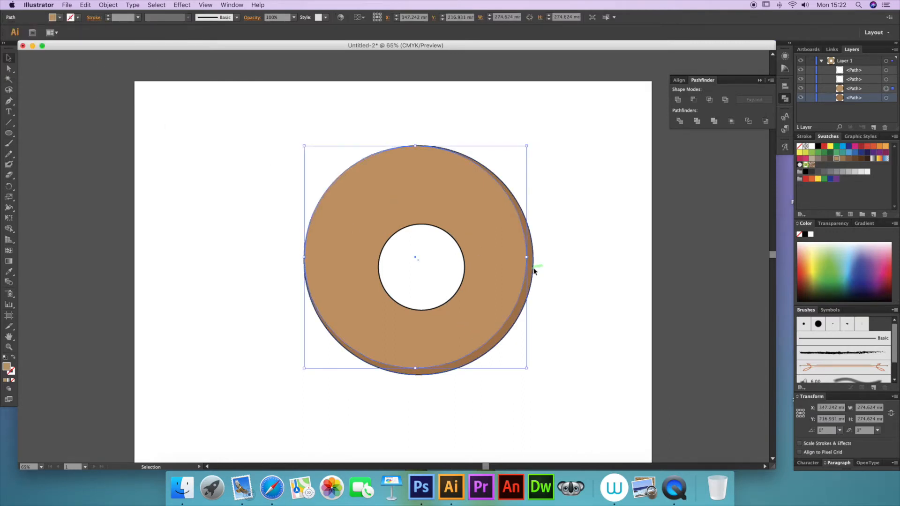
{"action": "left_click", "coordinate": [532, 269]}
{"action": "left_click", "coordinate": [78, 18]}
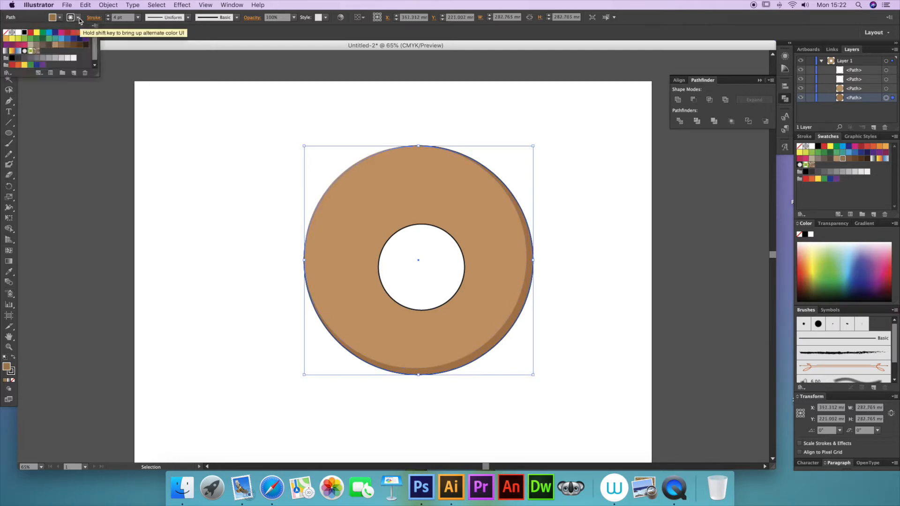
{"action": "left_click", "coordinate": [7, 33]}
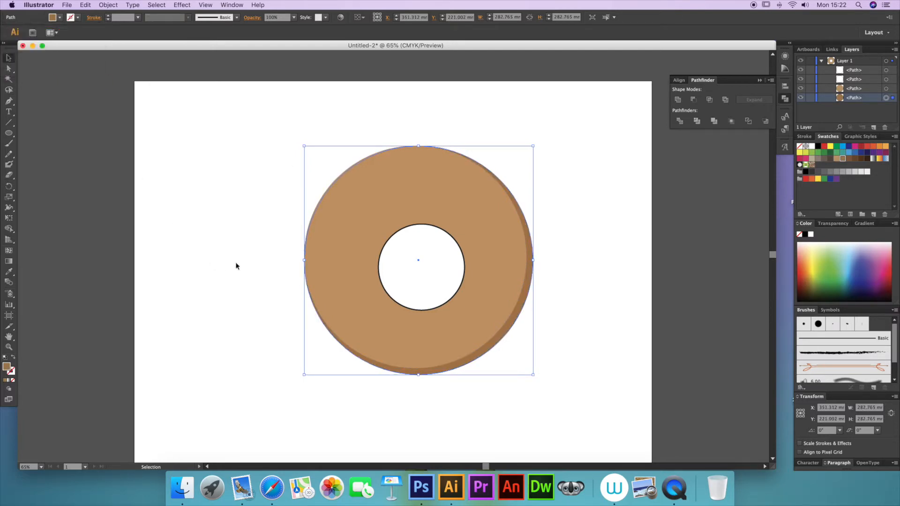
- Set the stroke of the front small white circle to None
{"action": "left_click", "coordinate": [409, 241]}
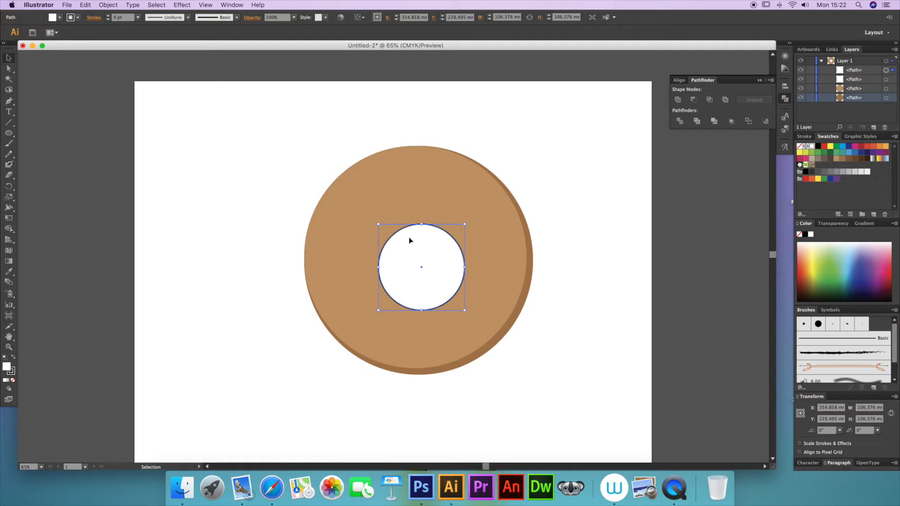
{"action": "left_click", "coordinate": [78, 18]}
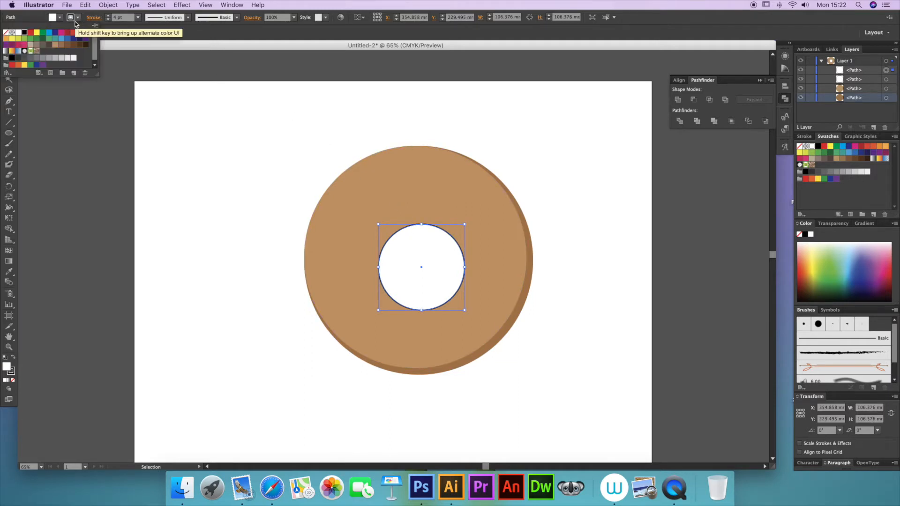
{"action": "left_click", "coordinate": [7, 34]}
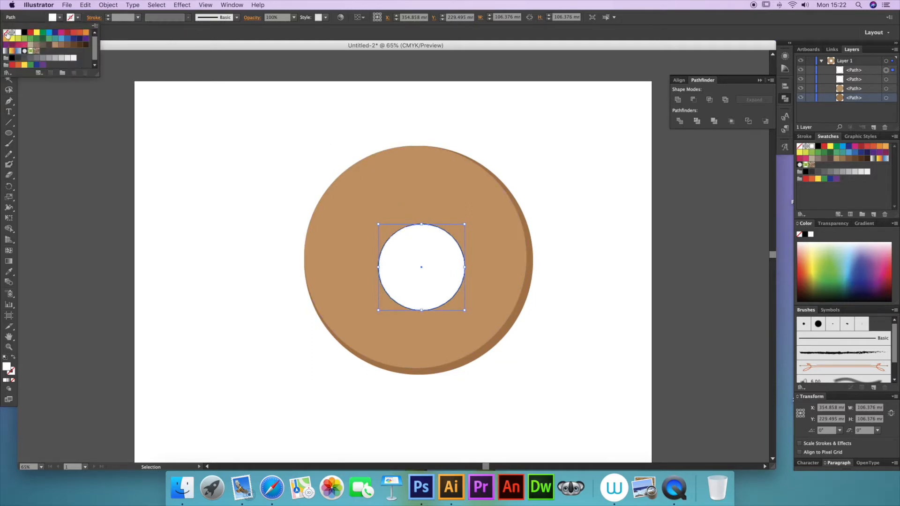
- Shrink the front small white circle slightly towards its upper-left corner, exposing the rear copy's lower-right edge
{"action": "left_click", "coordinate": [854, 80]}
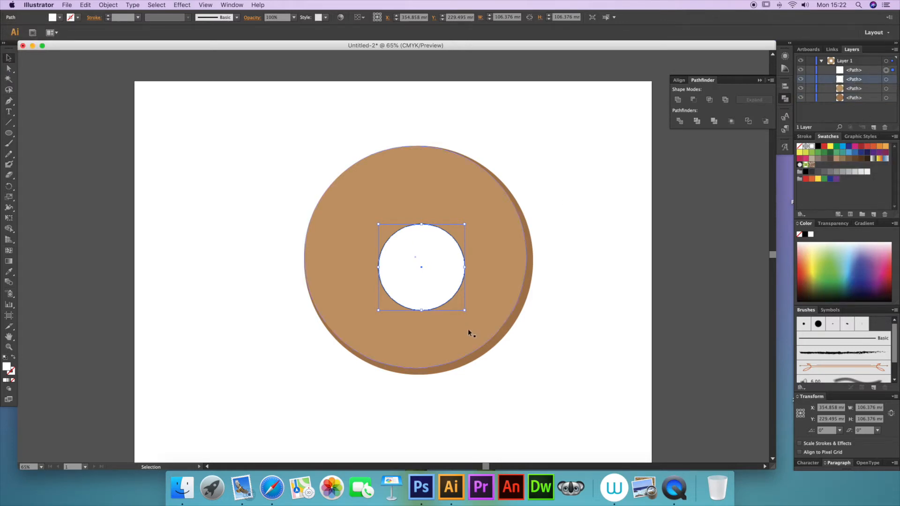
{"action": "left_click_drag", "start_coordinate": [467, 313], "coordinate": [472, 315]}
{"action": "left_click", "coordinate": [472, 313]}
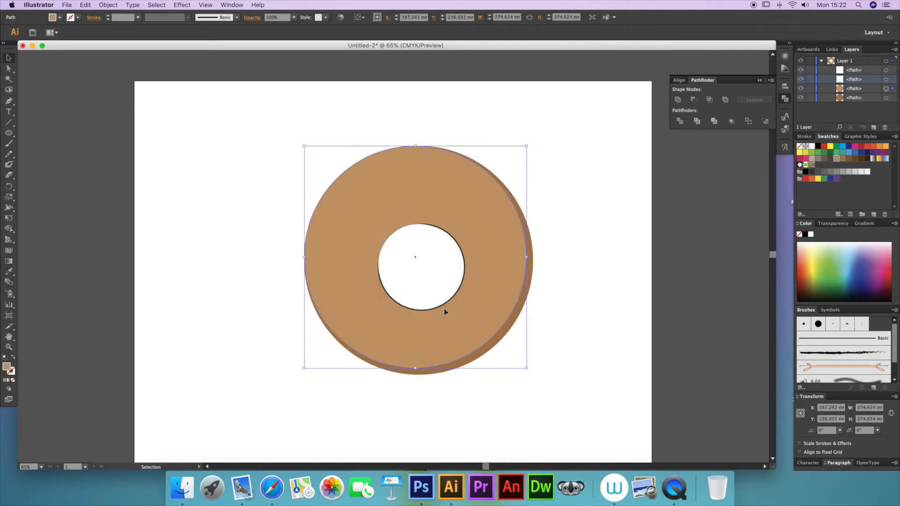
- Remove the stroke from the rear small circle and fill it with purple
{"action": "left_click", "coordinate": [445, 303]}
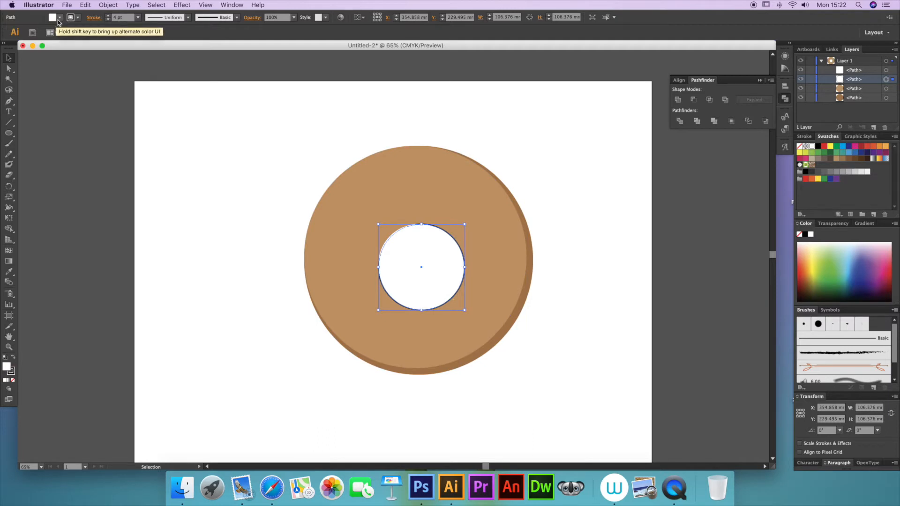
{"action": "left_click", "coordinate": [70, 17]}
{"action": "left_click", "coordinate": [6, 33]}
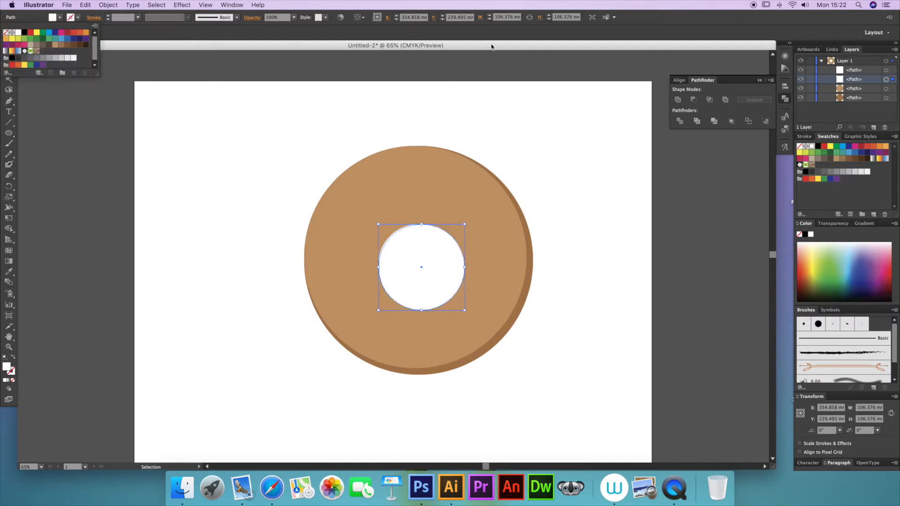
{"action": "left_click", "coordinate": [879, 156]}
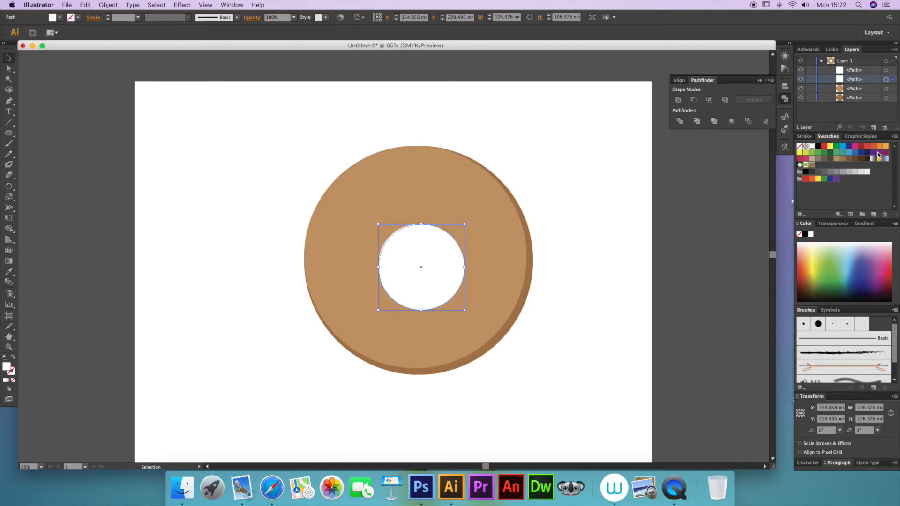
{"action": "left_click", "coordinate": [879, 153]}
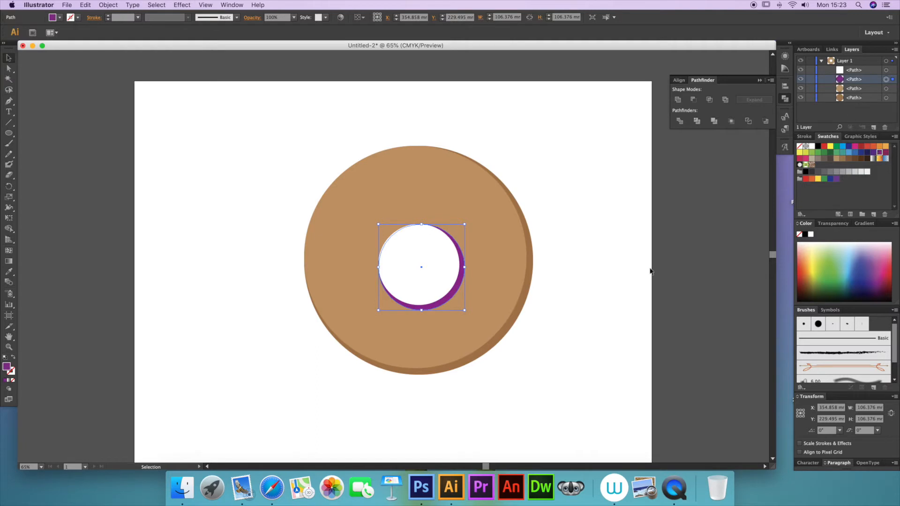
{"action": "left_click", "coordinate": [574, 290]}
- Draw a circle about 124 mm in diameter at the upper left of the artboard and fill it with magenta
{"action": "left_click", "coordinate": [9, 132]}
{"action": "left_click_drag", "start_coordinate": [189, 127], "coordinate": [289, 201]}
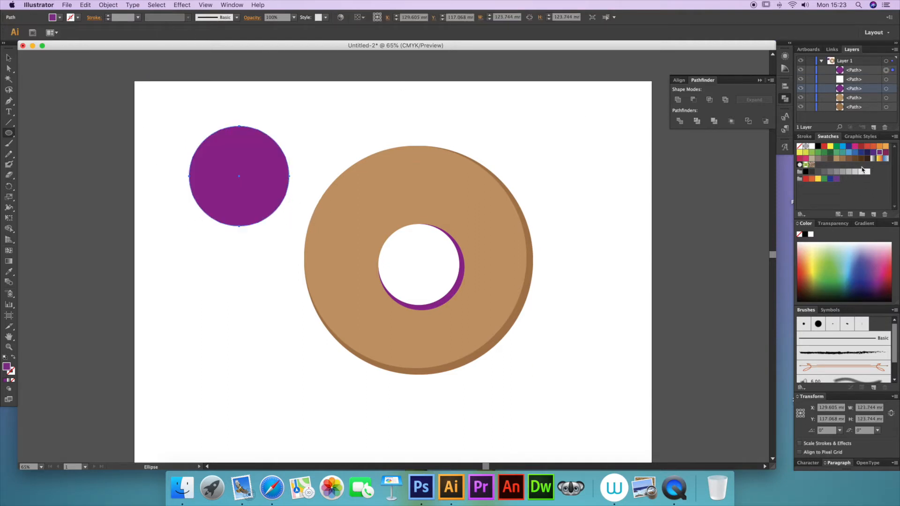
{"action": "left_click", "coordinate": [855, 146]}
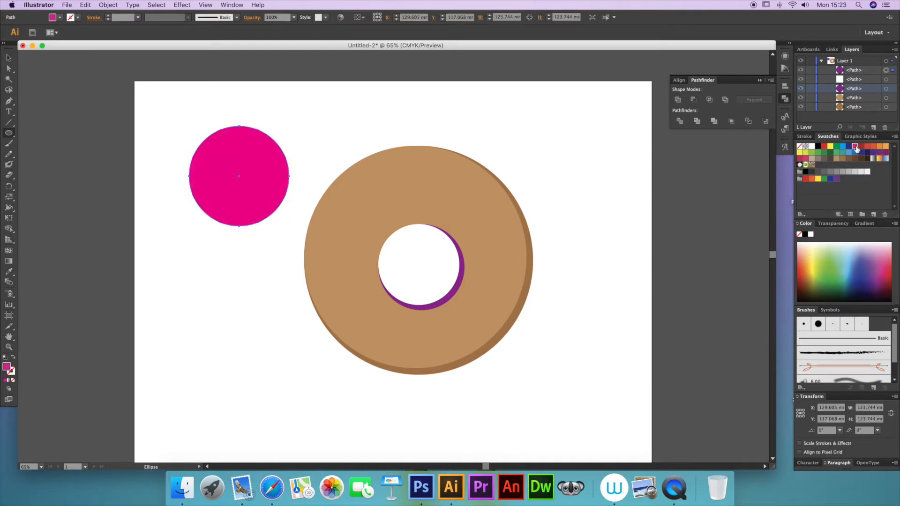
- Apply a Zig Zag effect to the magenta circle with absolute size 3.53 mm, 4 ridges per segment and smooth points
{"action": "left_click", "coordinate": [182, 6]}
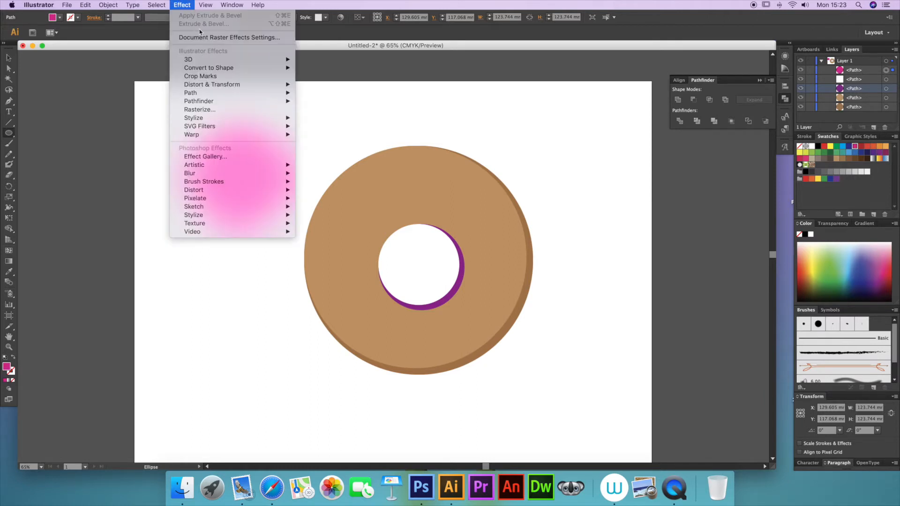
{"action": "mouse_move", "coordinate": [216, 85]}
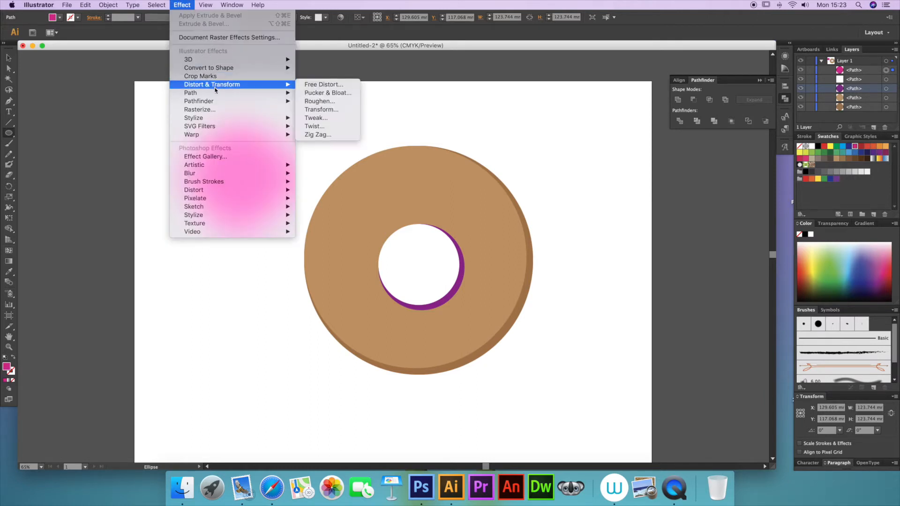
{"action": "left_click", "coordinate": [310, 134]}
{"action": "left_click", "coordinate": [312, 237]}
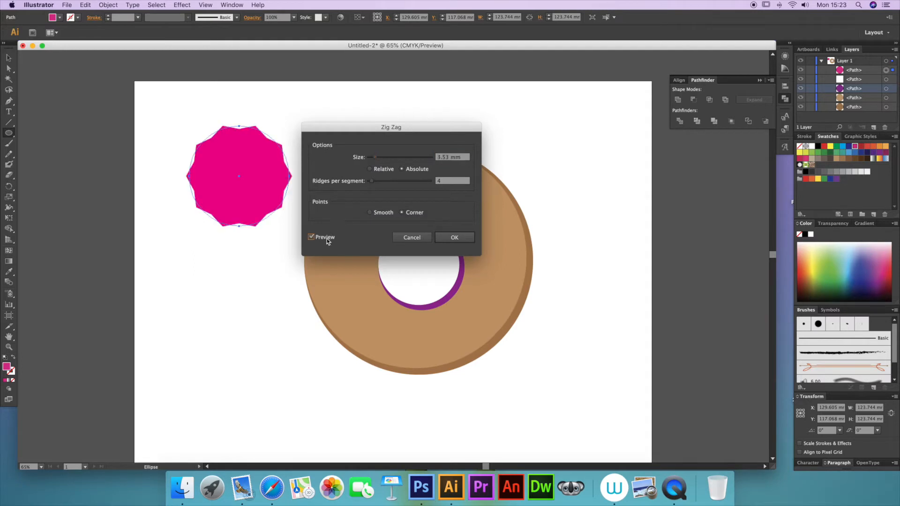
{"action": "left_click", "coordinate": [380, 212]}
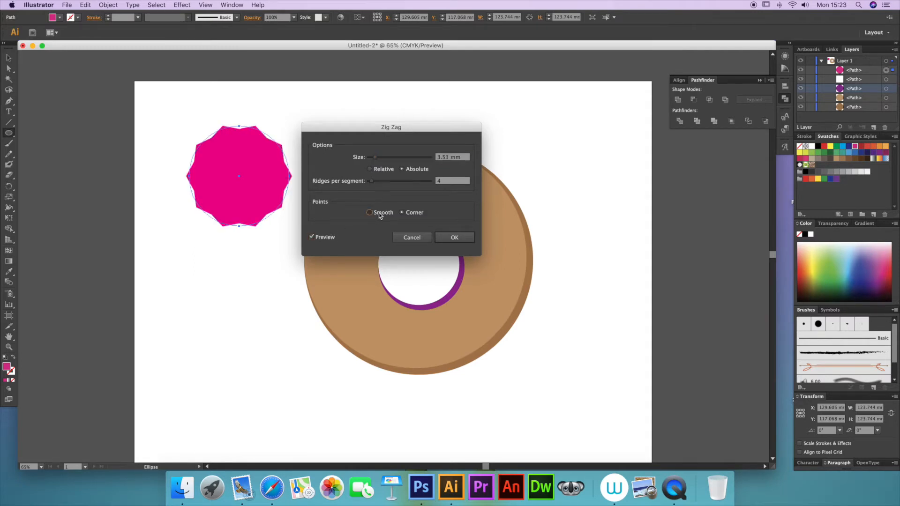
{"action": "left_click", "coordinate": [453, 239]}
- Enlarge the wavy magenta shape to about 223 mm and position it over the middle of the brown doughnut
{"action": "left_click", "coordinate": [9, 58]}
{"action": "left_click_drag", "start_coordinate": [289, 226], "coordinate": [457, 296]}
{"action": "left_click_drag", "start_coordinate": [289, 208], "coordinate": [422, 247]}
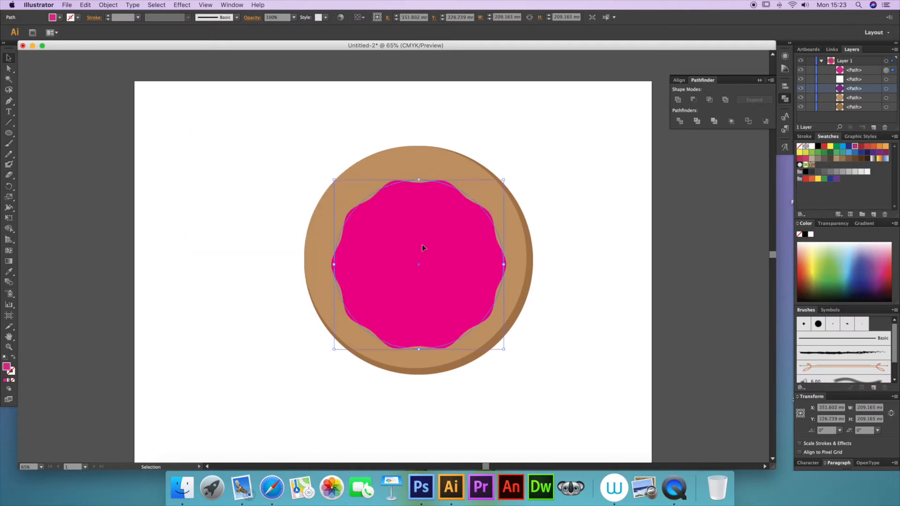
{"action": "left_click_drag", "start_coordinate": [333, 178], "coordinate": [322, 168]}
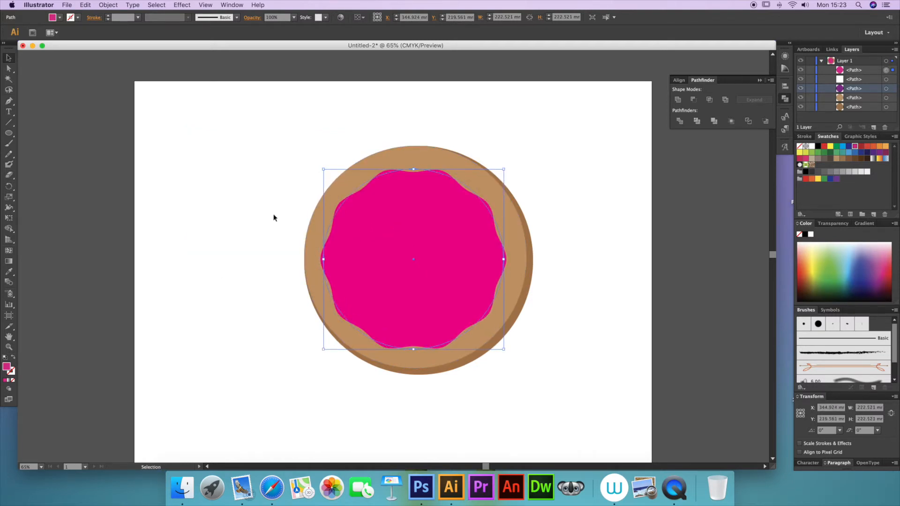
- Restack the magenta icing so it sits below the white and purple circles and above the brown ones
{"action": "left_click", "coordinate": [643, 191]}
{"action": "left_click_drag", "start_coordinate": [854, 71], "coordinate": [854, 94]}
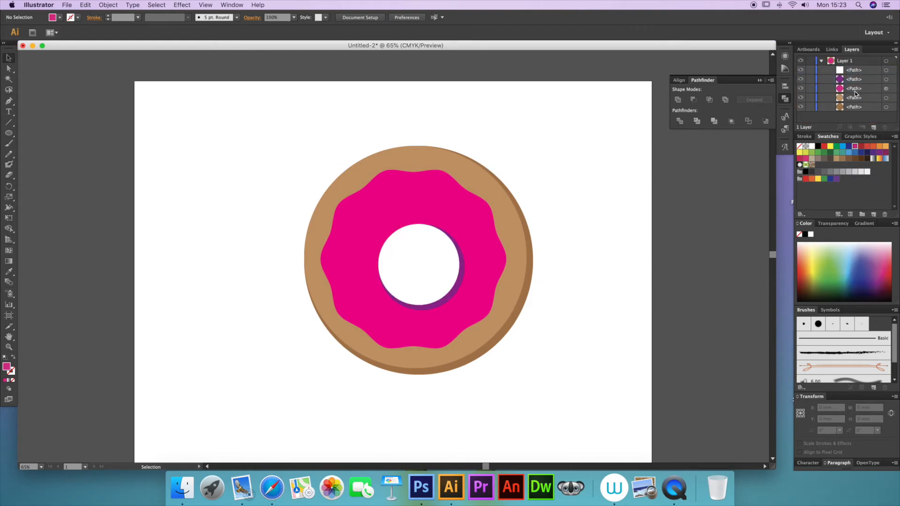
- Enlarge the magenta icing slightly towards the doughnut's lower right and deselect it
{"action": "left_click", "coordinate": [360, 323]}
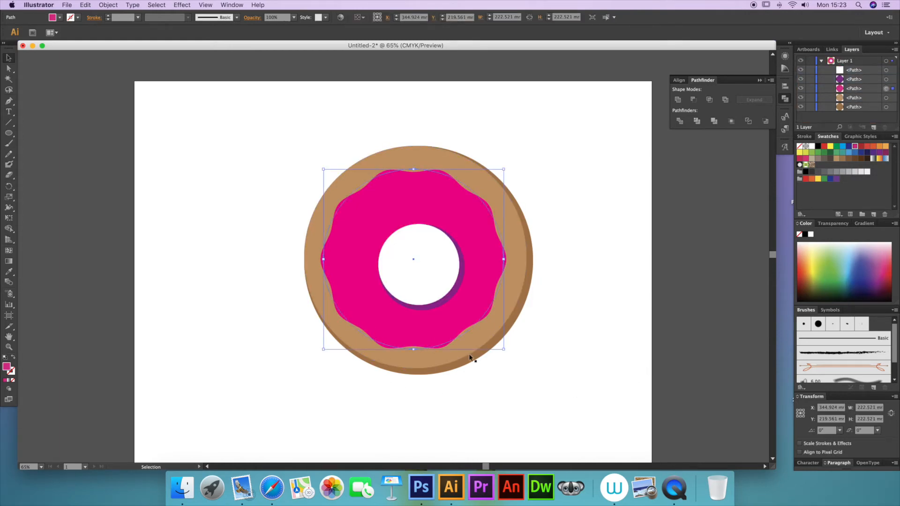
{"action": "left_click_drag", "start_coordinate": [503, 349], "coordinate": [506, 355]}
{"action": "left_click", "coordinate": [564, 360]}
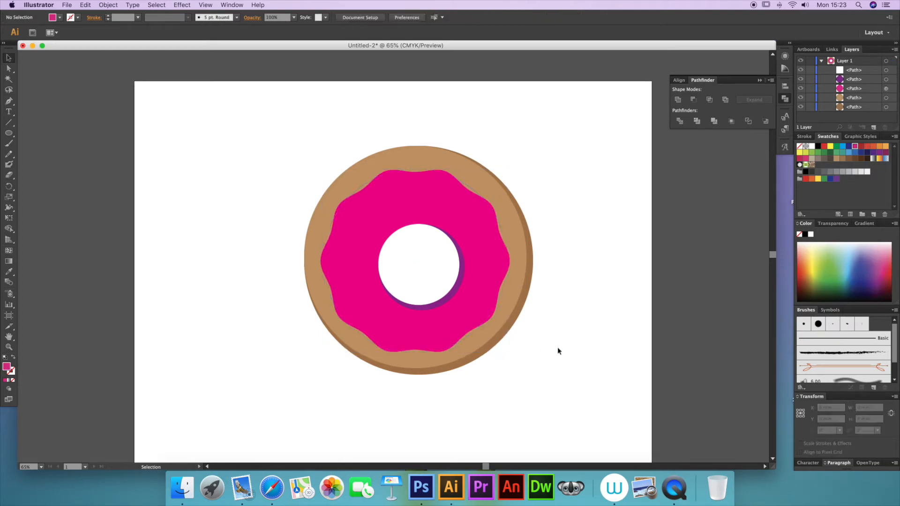
- Recolour the purple shadow circle around the doughnut hole with a slightly lighter, less saturated purple
{"action": "left_click", "coordinate": [461, 280]}
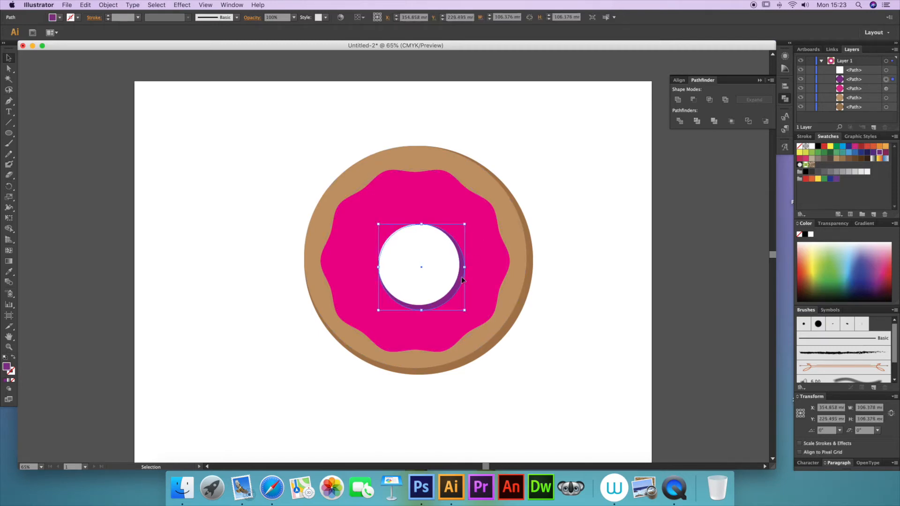
{"action": "double_click", "coordinate": [7, 366]}
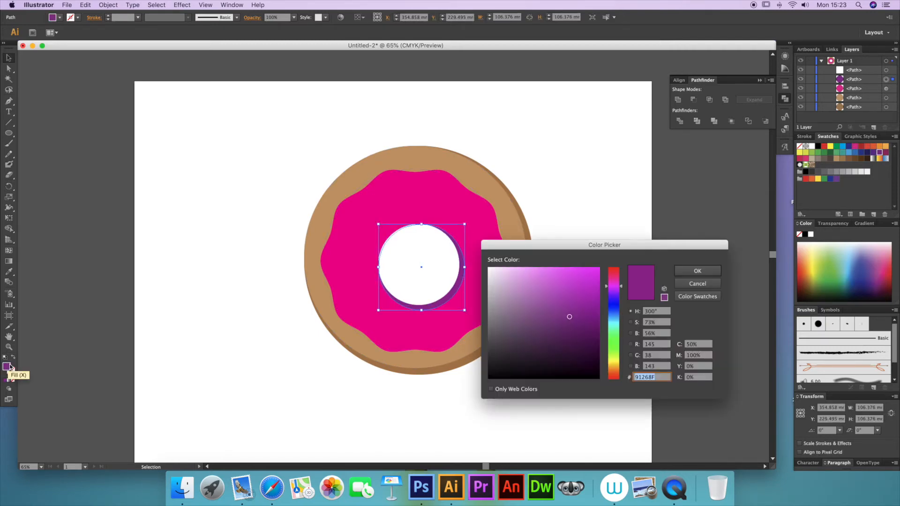
{"action": "left_click", "coordinate": [555, 302]}
{"action": "left_click", "coordinate": [687, 274]}
{"action": "left_click", "coordinate": [576, 295]}
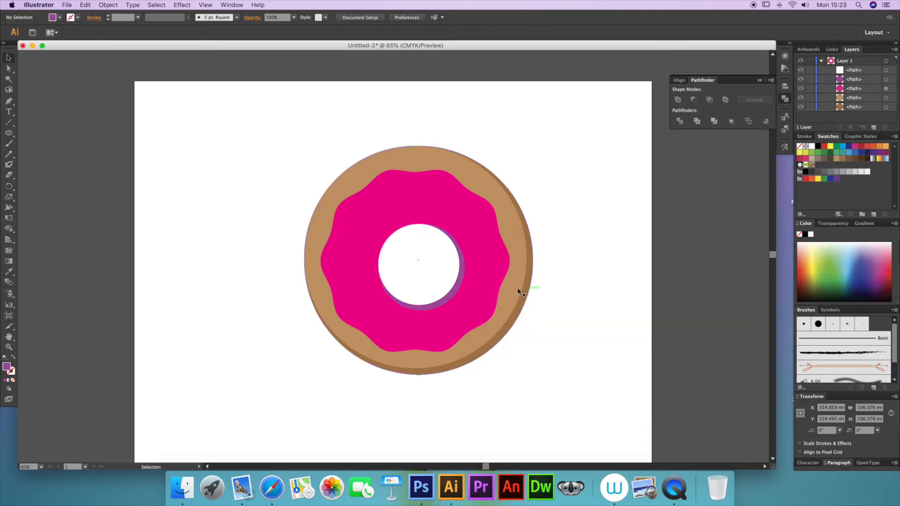
- Recolour the wavy magenta icing with a softer, less saturated pink and deselect it
{"action": "left_click", "coordinate": [486, 283]}
{"action": "double_click", "coordinate": [7, 366]}
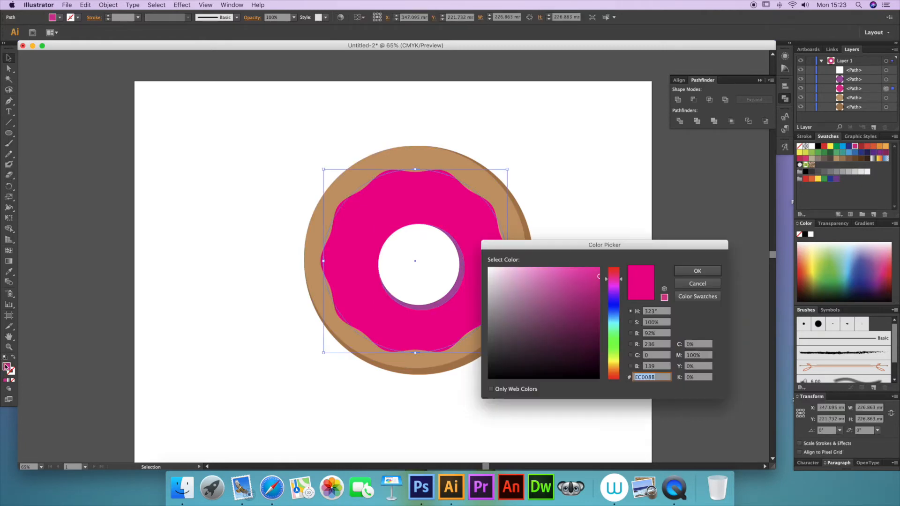
{"action": "left_click", "coordinate": [552, 280]}
{"action": "left_click", "coordinate": [697, 271]}
{"action": "left_click", "coordinate": [589, 299]}
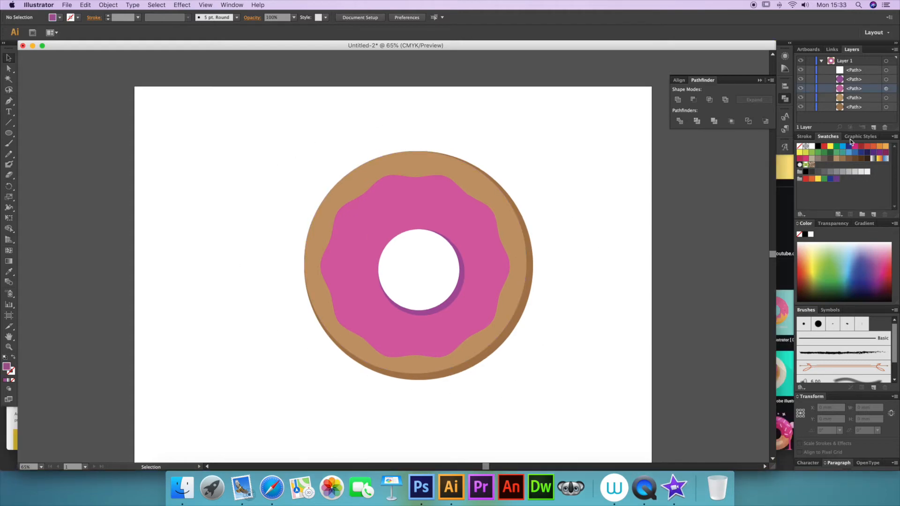
- Duplicate the pink icing path and fill the upper copy with the dark purple swatch
{"action": "left_click", "coordinate": [894, 49]}
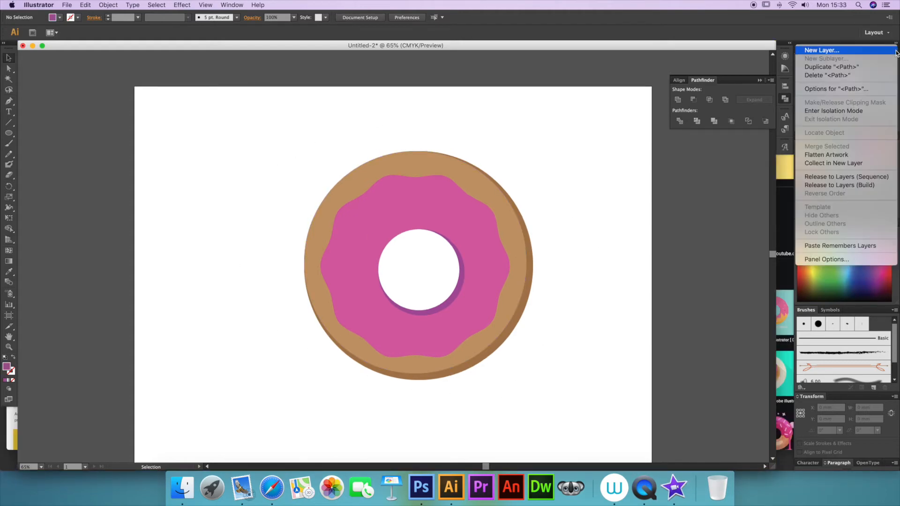
{"action": "left_click", "coordinate": [853, 69]}
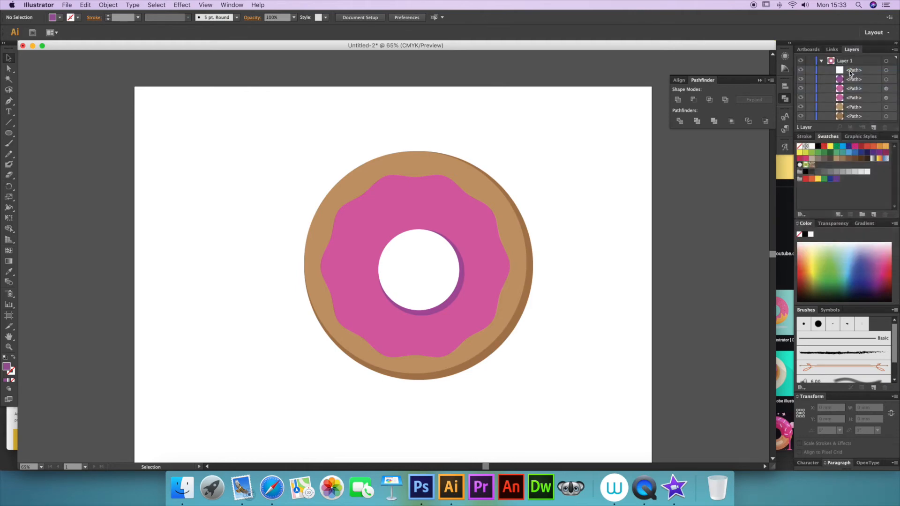
{"action": "left_click", "coordinate": [464, 234]}
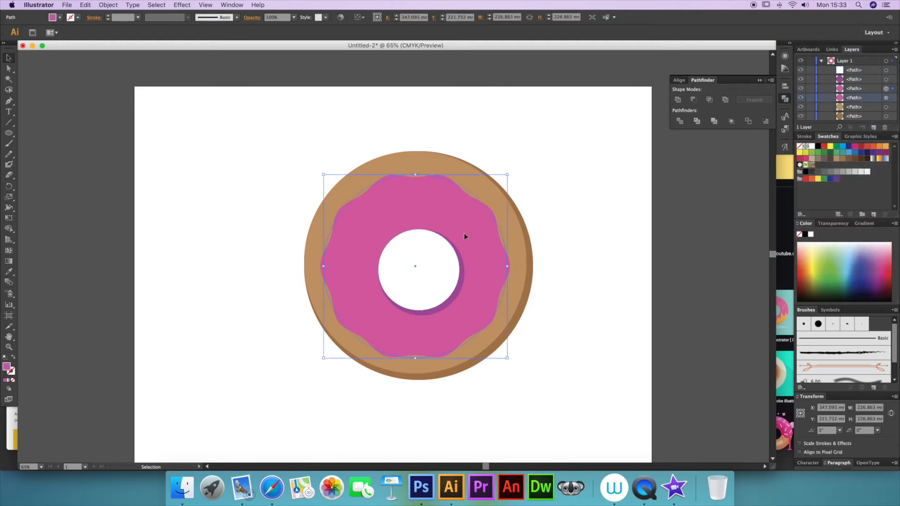
{"action": "left_click", "coordinate": [880, 152]}
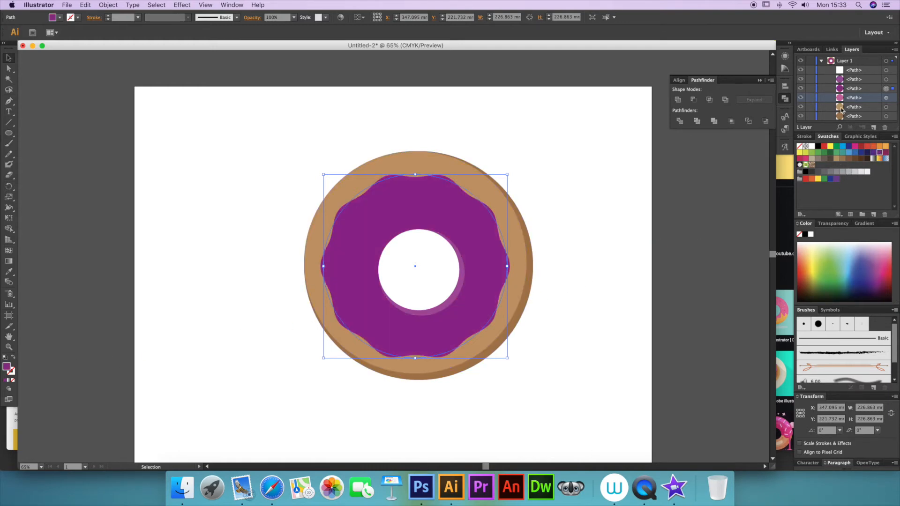
- Restack the purple icing copy beneath the pink icing and nudge it slightly right to form a thin shadow edge
{"action": "left_click_drag", "start_coordinate": [853, 90], "coordinate": [855, 102]}
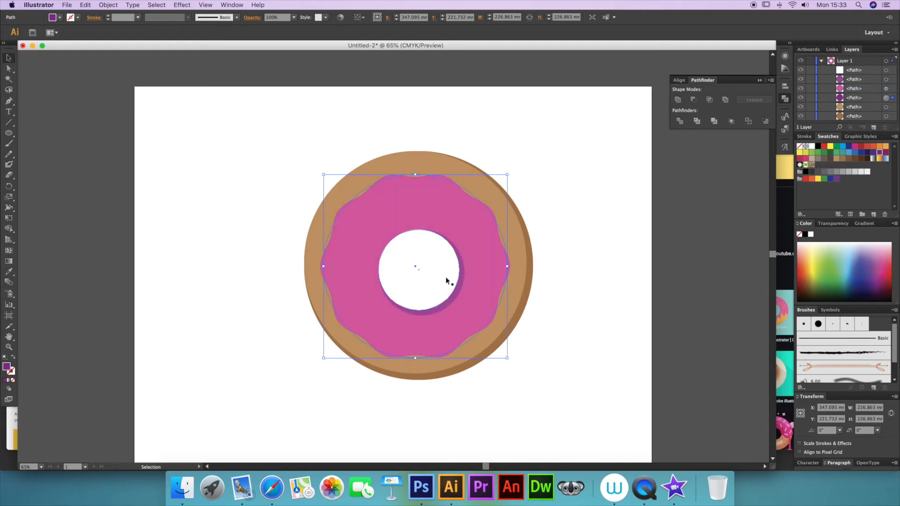
{"action": "key", "text": "Right"}
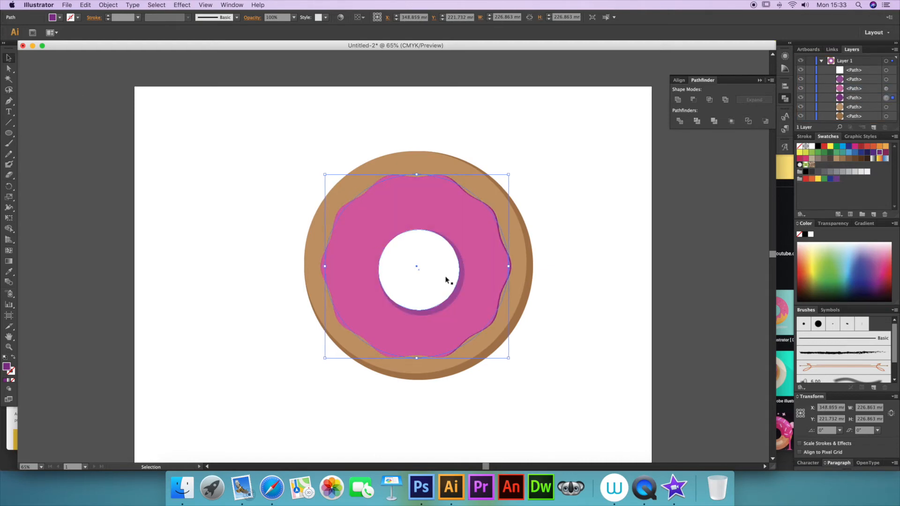
{"action": "left_click", "coordinate": [268, 282]}
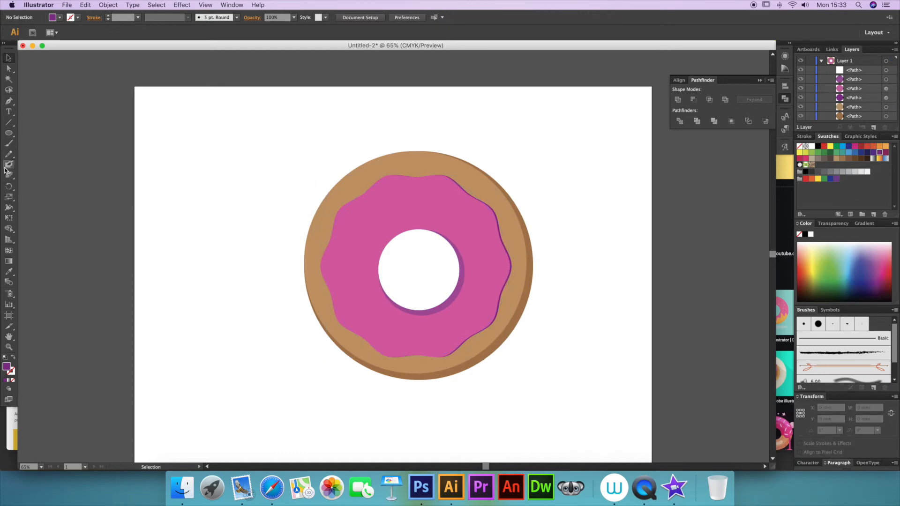
- Draw two horizontal rounded-rectangle sprinkles about 19 mm long on the icing's upper left, the upper one purple and the lower one red
{"action": "left_click", "coordinate": [7, 136]}
{"action": "left_click", "coordinate": [8, 136], "text": "alt"}
{"action": "left_click", "coordinate": [7, 136], "text": "alt"}
{"action": "left_click", "coordinate": [7, 136], "text": "alt"}
{"action": "left_click", "coordinate": [8, 136], "text": "alt"}
{"action": "left_click", "coordinate": [7, 137], "text": "alt"}
{"action": "left_click_drag", "start_coordinate": [350, 218], "coordinate": [355, 241]}
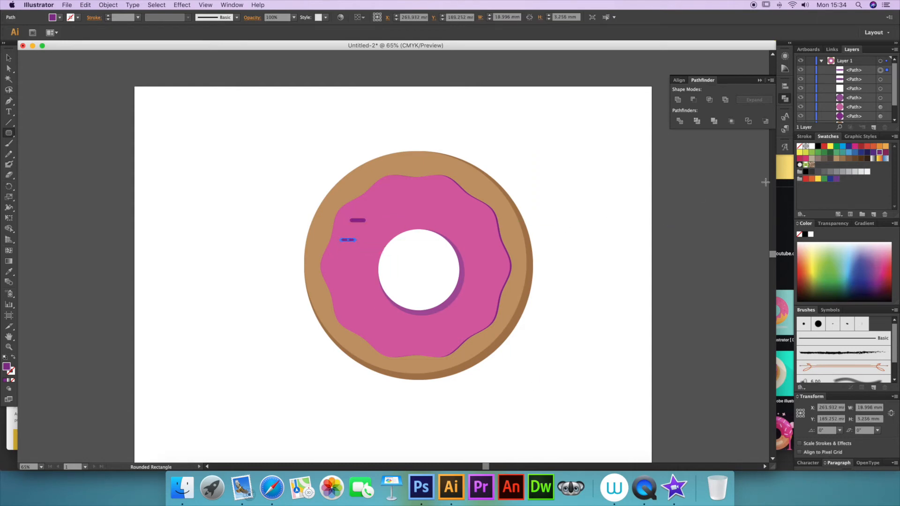
{"action": "left_click", "coordinate": [861, 147]}
- Add four yellow sprinkles: vertical ones at the icing's top and bottom, horizontal ones at its right and lower left
{"action": "left_click_drag", "start_coordinate": [436, 193], "coordinate": [433, 206]}
{"action": "left_click", "coordinate": [829, 146]}
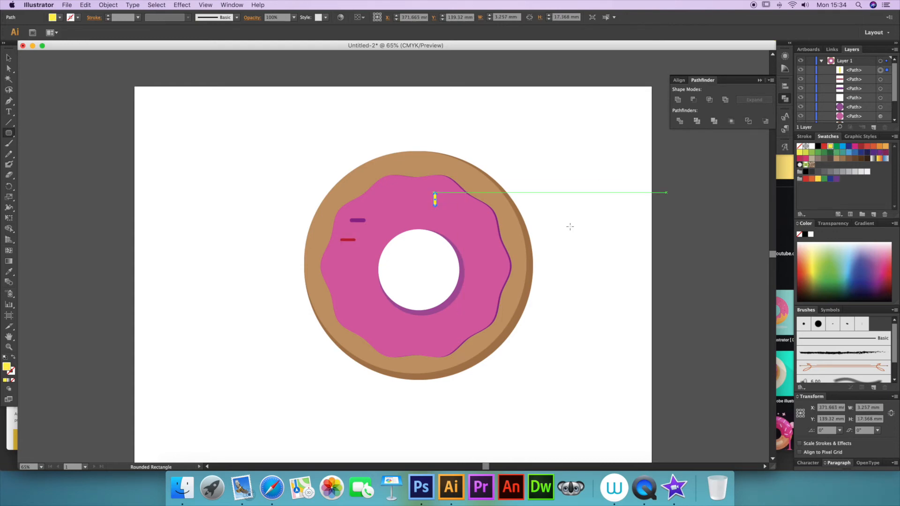
{"action": "left_click_drag", "start_coordinate": [475, 272], "coordinate": [489, 276]}
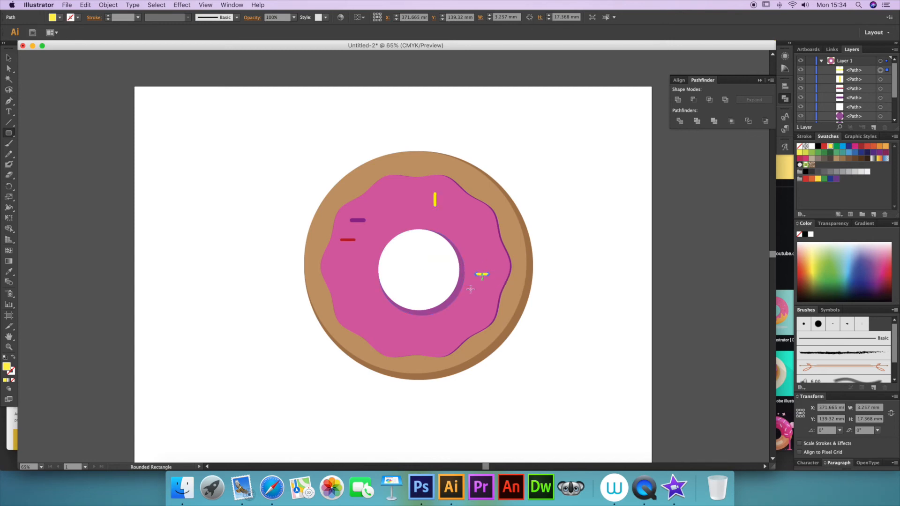
{"action": "left_click_drag", "start_coordinate": [393, 330], "coordinate": [397, 344]}
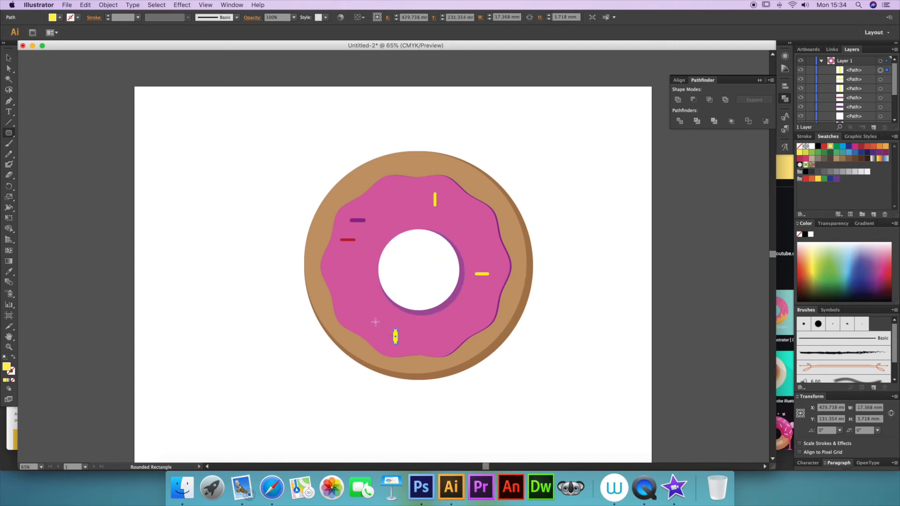
{"action": "left_click_drag", "start_coordinate": [338, 286], "coordinate": [357, 291]}
- Add green sprinkles at the icing's left, upper right, lower right and upper left, plus a short vertical one above the hole
{"action": "left_click_drag", "start_coordinate": [338, 255], "coordinate": [353, 258]}
{"action": "left_click", "coordinate": [836, 146]}
{"action": "left_click_drag", "start_coordinate": [466, 212], "coordinate": [469, 222]}
{"action": "left_click_drag", "start_coordinate": [460, 319], "coordinate": [475, 322]}
{"action": "left_click_drag", "start_coordinate": [385, 206], "coordinate": [410, 213]}
- Make the short sprinkle above the hole blue and add more blue sprinkles on the icing's right side, bottom and lower left
{"action": "left_click", "coordinate": [842, 146]}
{"action": "left_click_drag", "start_coordinate": [472, 244], "coordinate": [486, 245]}
{"action": "left_click_drag", "start_coordinate": [472, 301], "coordinate": [482, 305]}
{"action": "left_click_drag", "start_coordinate": [417, 324], "coordinate": [420, 342]}
{"action": "left_click_drag", "start_coordinate": [348, 318], "coordinate": [370, 306]}
- Make the newest lower-left sprinkle pink-red and add matching ones at the icing's left, top, upper right and bottom right
{"action": "left_click", "coordinate": [805, 159]}
{"action": "left_click_drag", "start_coordinate": [338, 269], "coordinate": [353, 273]}
{"action": "left_click_drag", "start_coordinate": [394, 184], "coordinate": [406, 187]}
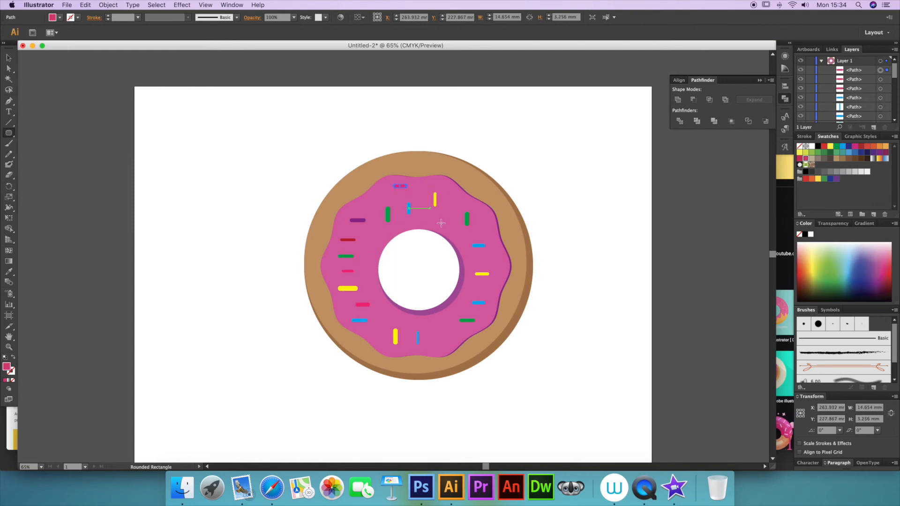
{"action": "left_click_drag", "start_coordinate": [446, 215], "coordinate": [448, 226]}
{"action": "left_click_drag", "start_coordinate": [440, 327], "coordinate": [450, 330]}
- Rotate the pink-red, green and blue sprinkles on the icing's lower right so they slant down to the right
{"action": "left_click", "coordinate": [8, 58]}
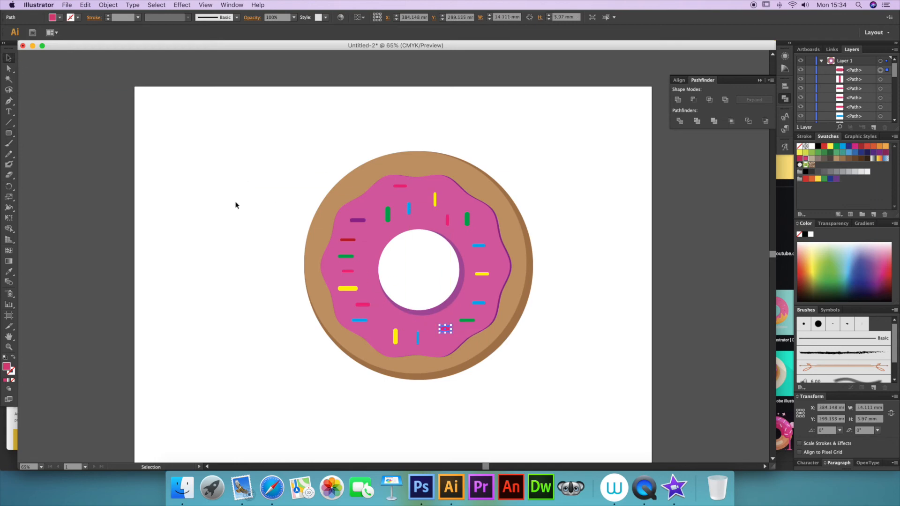
{"action": "left_click_drag", "start_coordinate": [453, 319], "coordinate": [478, 330]}
{"action": "left_click", "coordinate": [472, 320]}
{"action": "left_click", "coordinate": [480, 303]}
{"action": "mouse_move", "coordinate": [489, 296]}
{"action": "left_mouse_down"}
{"action": "mouse_move", "coordinate": [506, 297]}
{"action": "mouse_move", "coordinate": [497, 306]}
{"action": "left_mouse_up"}
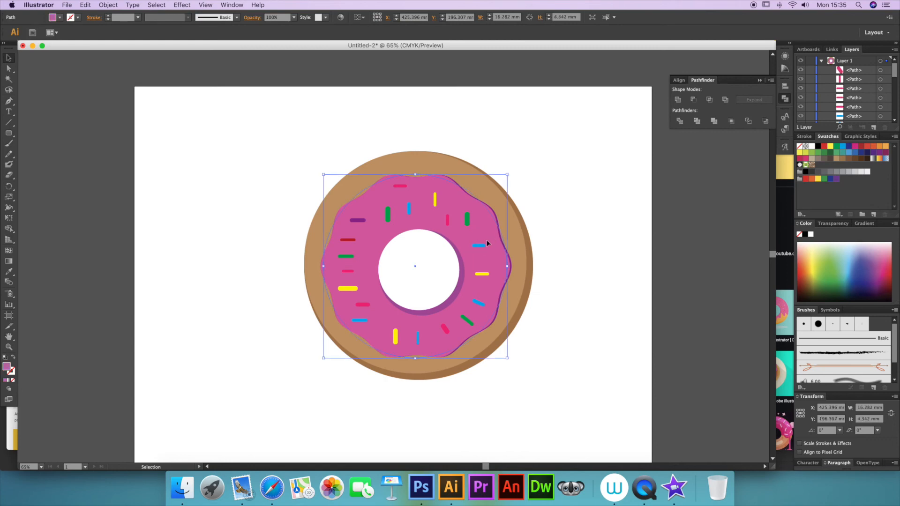
- Rotate the blue, green and pink-red sprinkles on the icing's upper right so they slant up to the right
{"action": "left_click_drag", "start_coordinate": [488, 237], "coordinate": [470, 223]}
{"action": "left_click", "coordinate": [468, 220]}
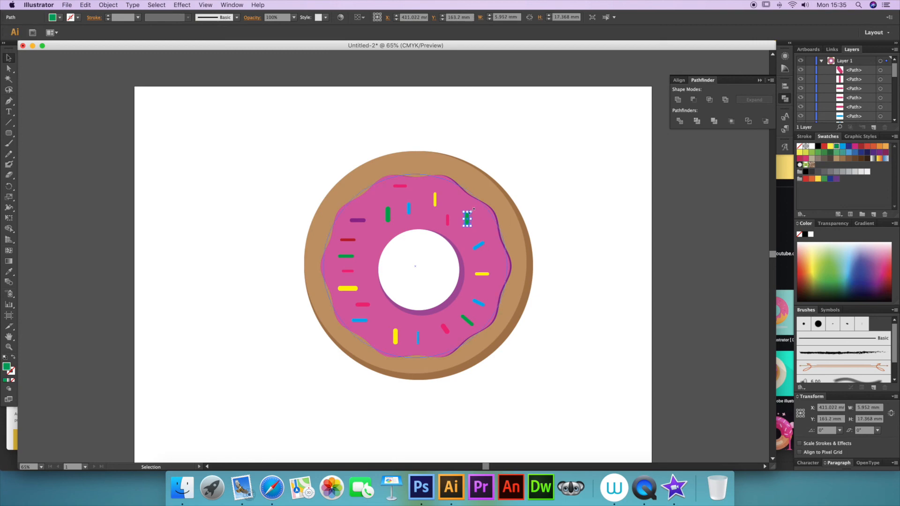
{"action": "left_click", "coordinate": [473, 210]}
{"action": "left_click", "coordinate": [468, 216]}
{"action": "left_click_drag", "start_coordinate": [472, 210], "coordinate": [453, 213]}
{"action": "left_click", "coordinate": [447, 219]}
- Tilt the blue, pink-red and green sprinkles along the icing's upper left to different angles
{"action": "left_click", "coordinate": [409, 207]}
{"action": "left_click_drag", "start_coordinate": [402, 199], "coordinate": [378, 211]}
{"action": "left_click", "coordinate": [400, 186]}
{"action": "left_click", "coordinate": [388, 215]}
- Rotate the purple, red and green sprinkles on the icing's left side so they slant down to the right
{"action": "left_click", "coordinate": [361, 221]}
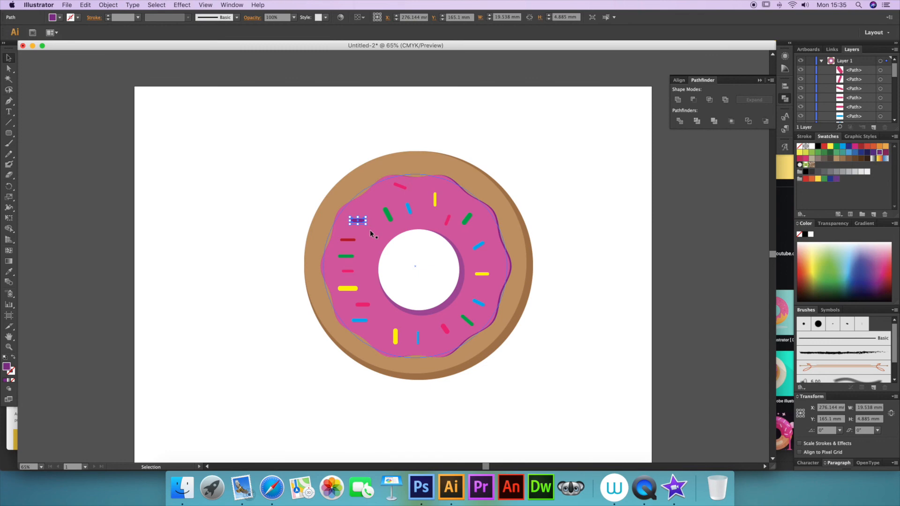
{"action": "left_click_drag", "start_coordinate": [370, 227], "coordinate": [368, 268]}
{"action": "left_click", "coordinate": [354, 240]}
{"action": "left_click", "coordinate": [352, 256]}
- Rotate the pink-red and blue sprinkles on the icing's lower left so they slant up to the right, and deselect everything
{"action": "left_click", "coordinate": [347, 288]}
{"action": "left_click", "coordinate": [363, 305]}
{"action": "mouse_move", "coordinate": [371, 306]}
{"action": "left_mouse_down"}
{"action": "mouse_move", "coordinate": [380, 297]}
{"action": "mouse_move", "coordinate": [369, 291]}
{"action": "left_mouse_up"}
{"action": "left_click", "coordinate": [361, 320]}
{"action": "mouse_move", "coordinate": [368, 322]}
{"action": "left_mouse_down"}
{"action": "mouse_move", "coordinate": [366, 307]}
{"action": "mouse_move", "coordinate": [360, 323]}
{"action": "left_mouse_up"}
{"action": "left_click", "coordinate": [459, 319]}
{"action": "left_click", "coordinate": [551, 414]}
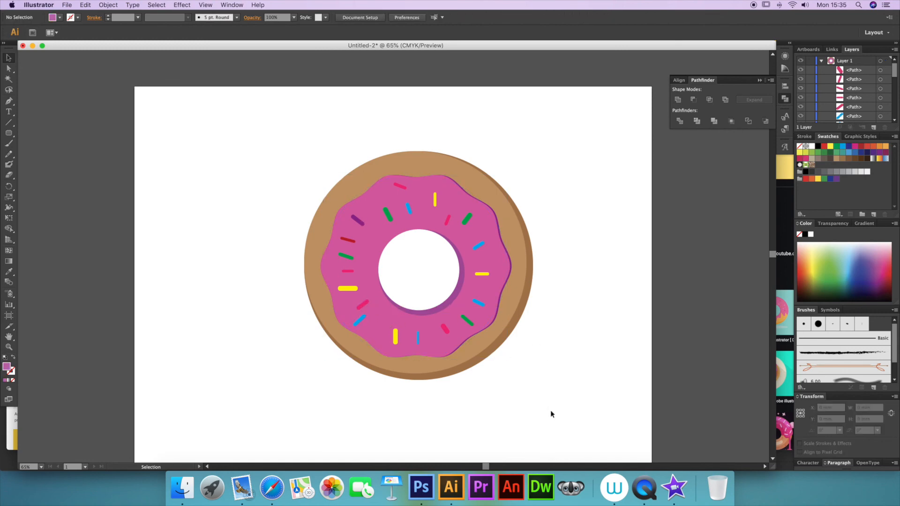